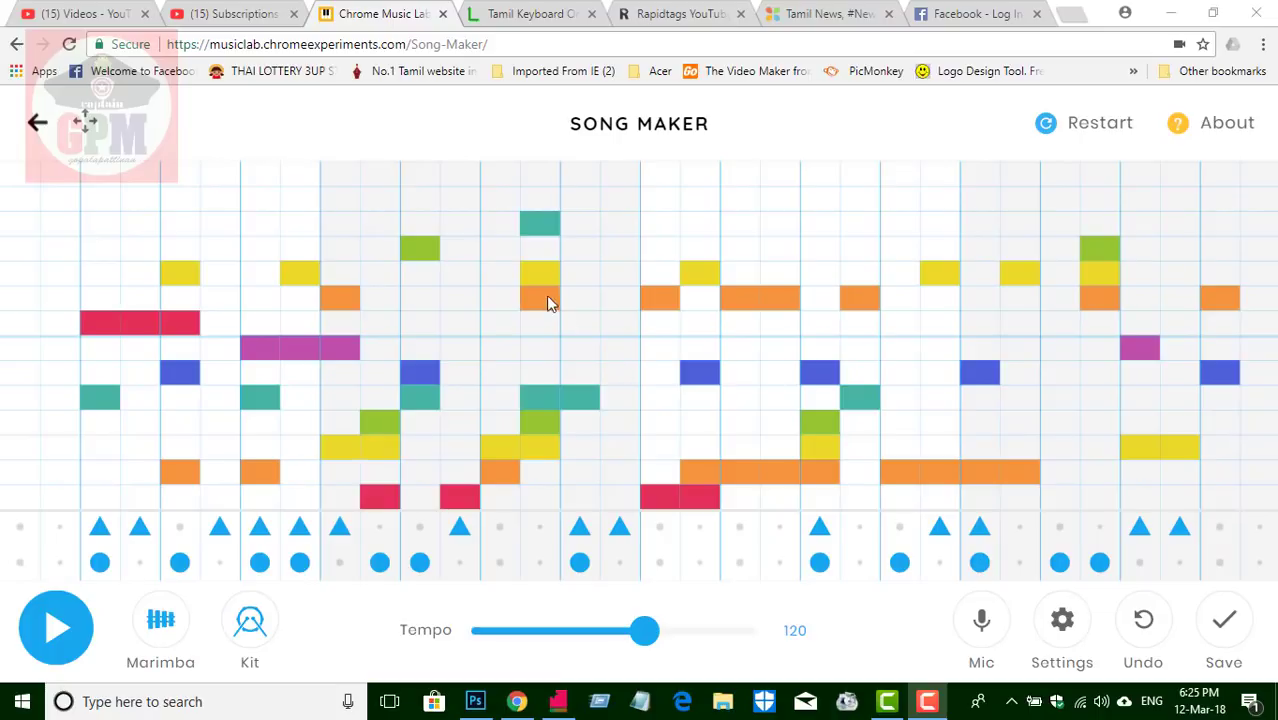
- Play the existing song and audition it with the Piano, Strings, Woodwind and Synth melody instruments, stopping playback at the end
left_click(57, 644)
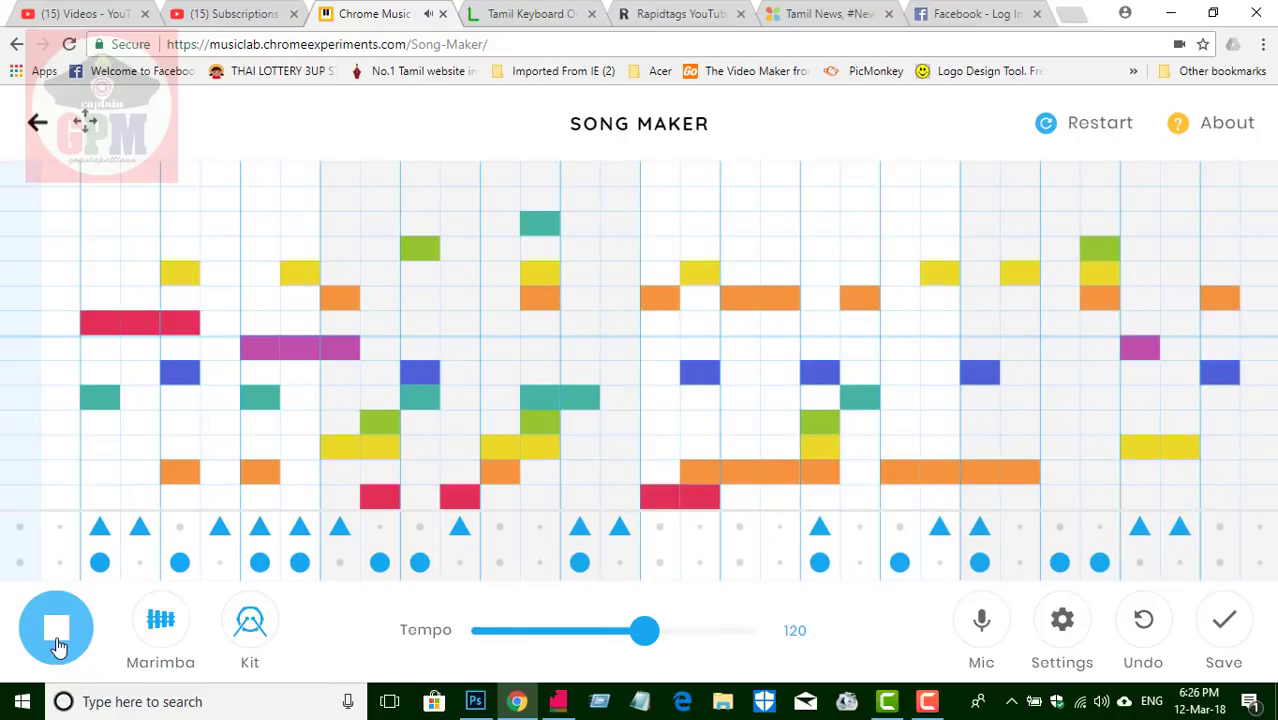
left_click(58, 645)
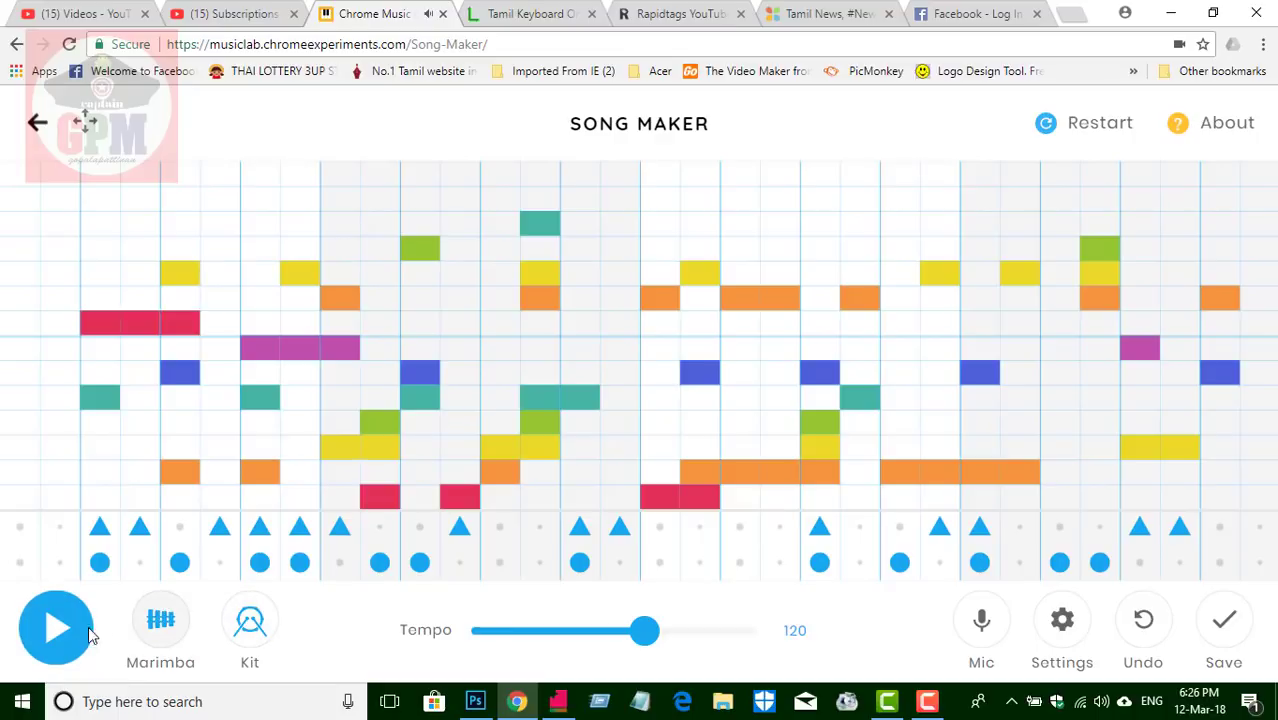
left_click(57, 637)
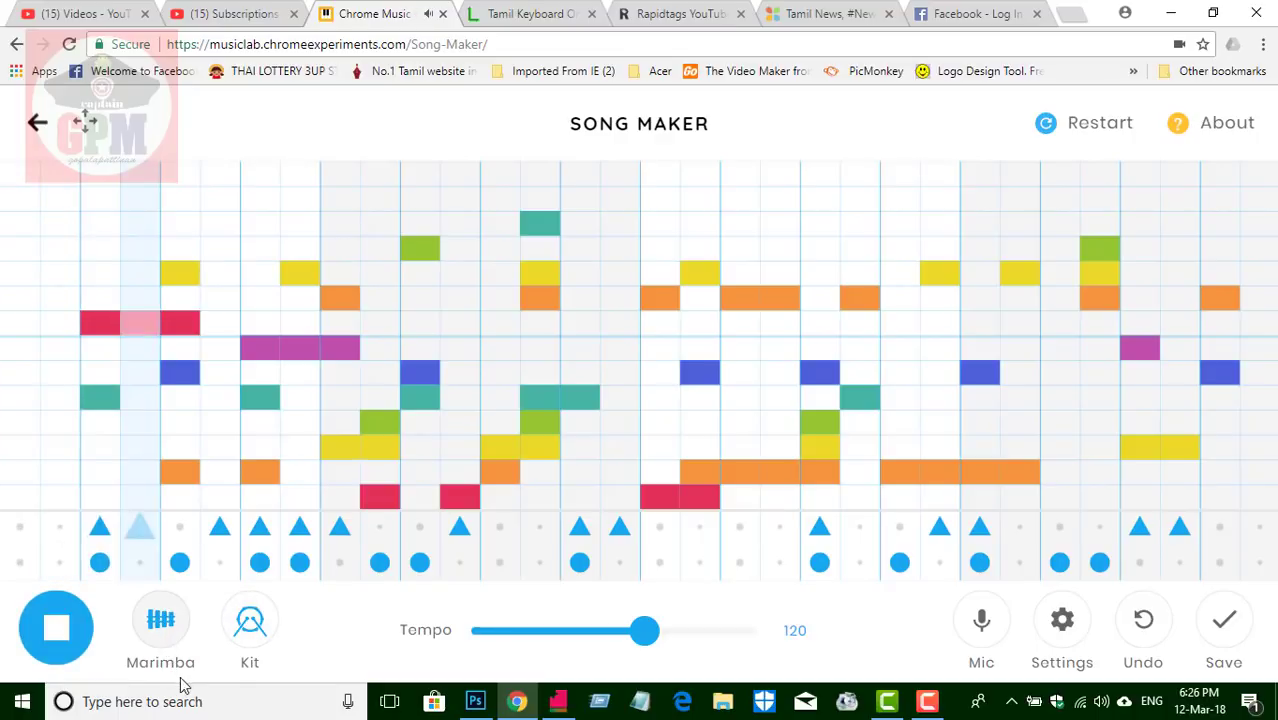
left_click(160, 626)
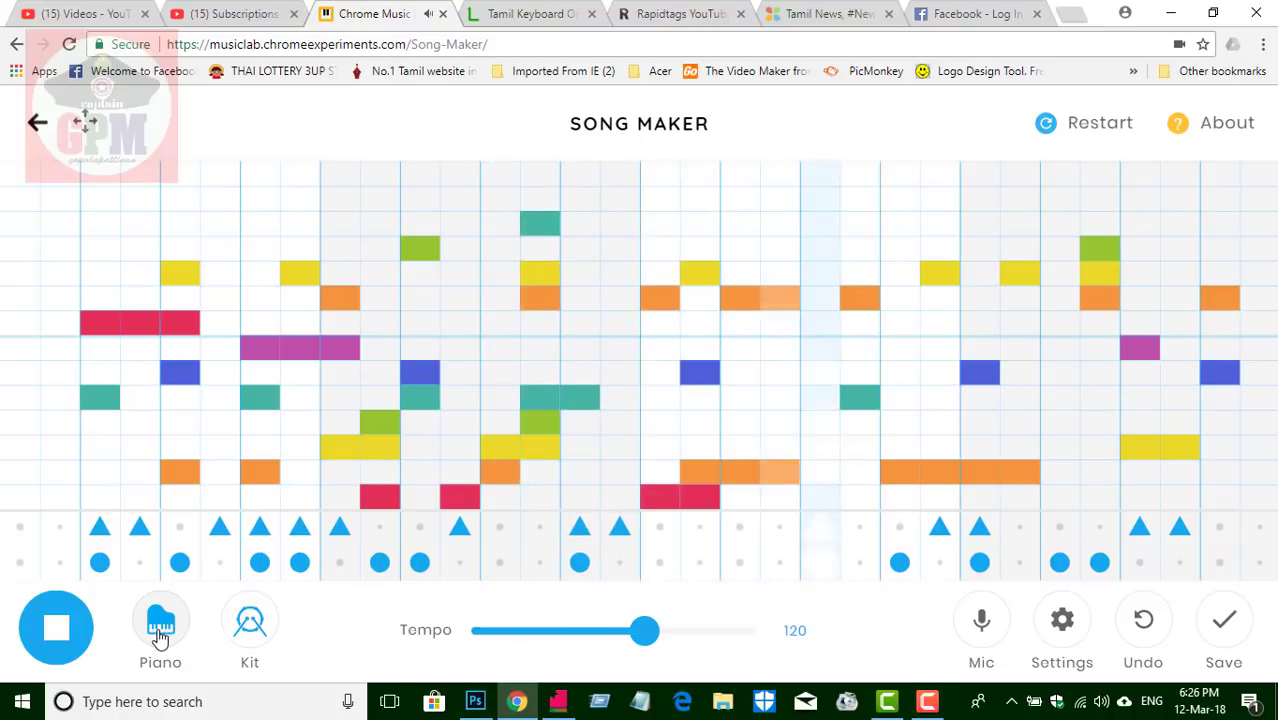
left_click(160, 630)
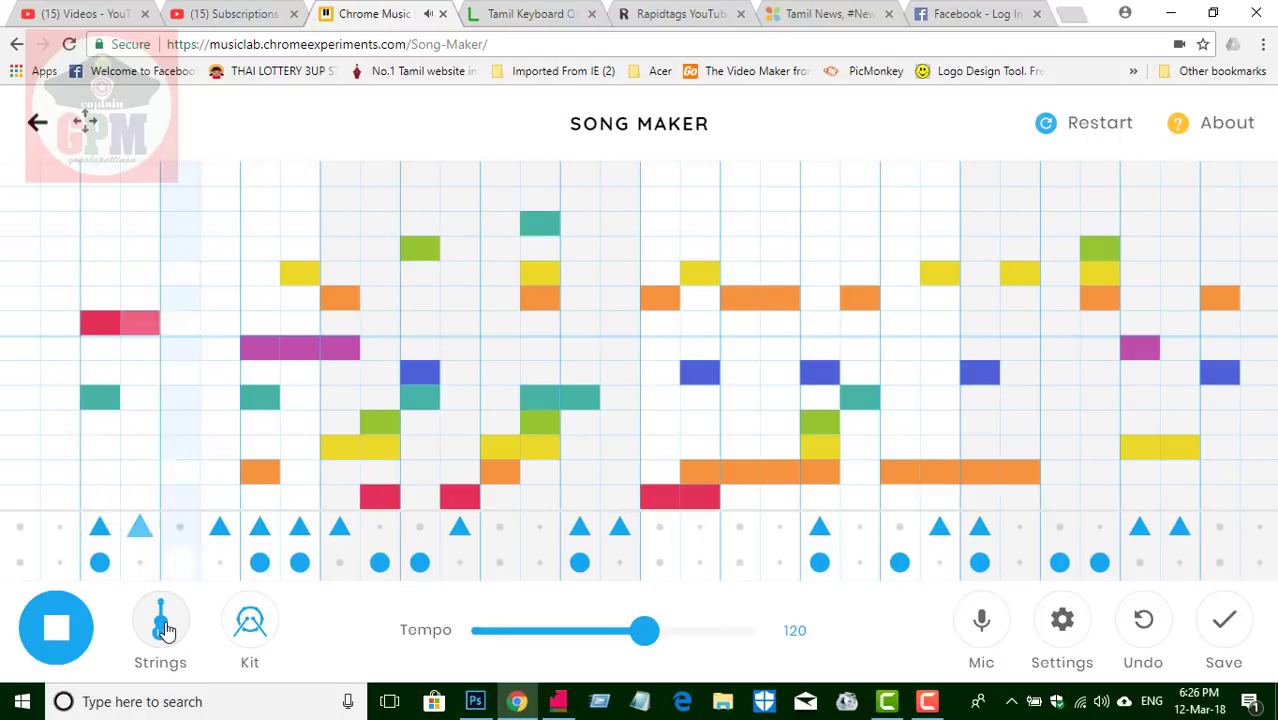
left_click(160, 630)
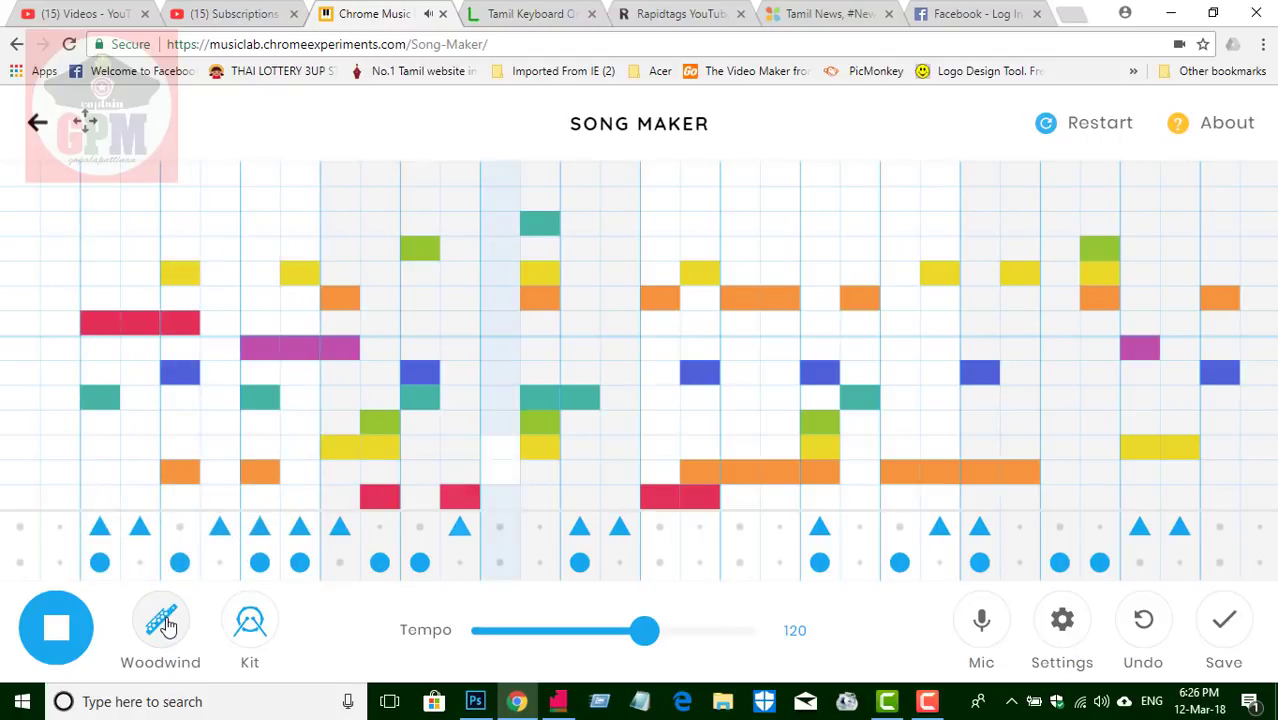
left_click(163, 627)
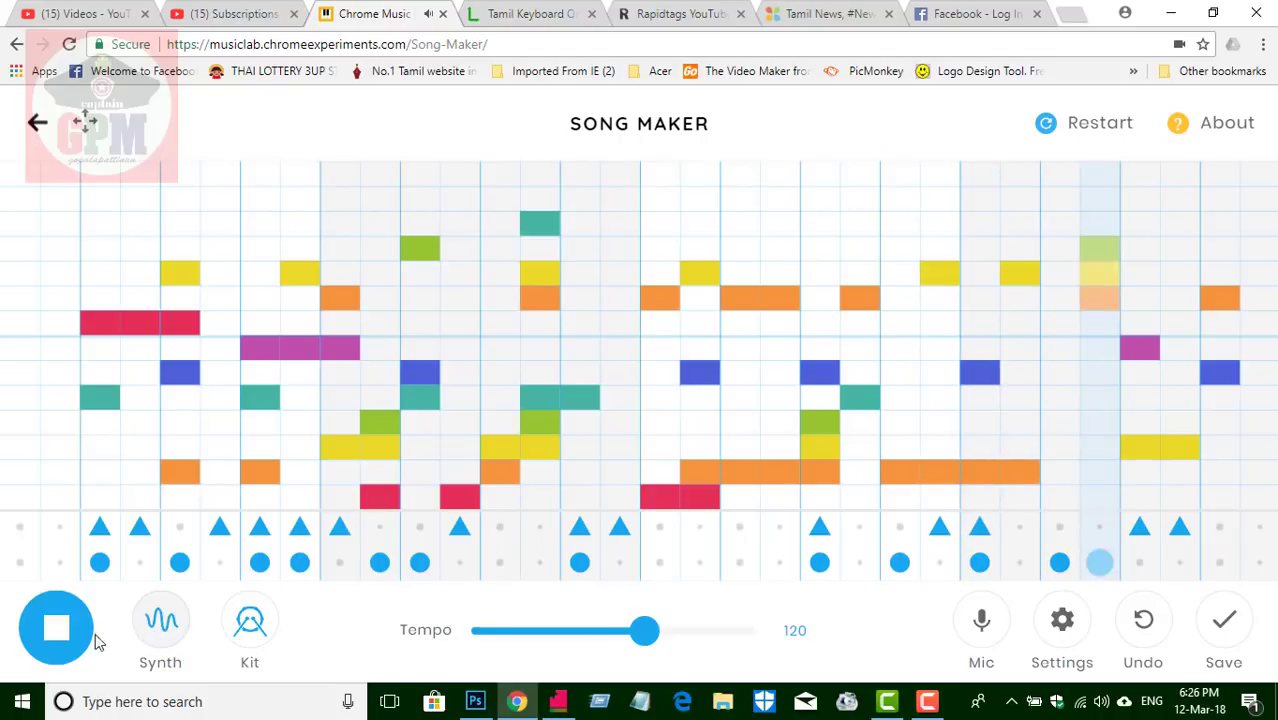
left_click(73, 637)
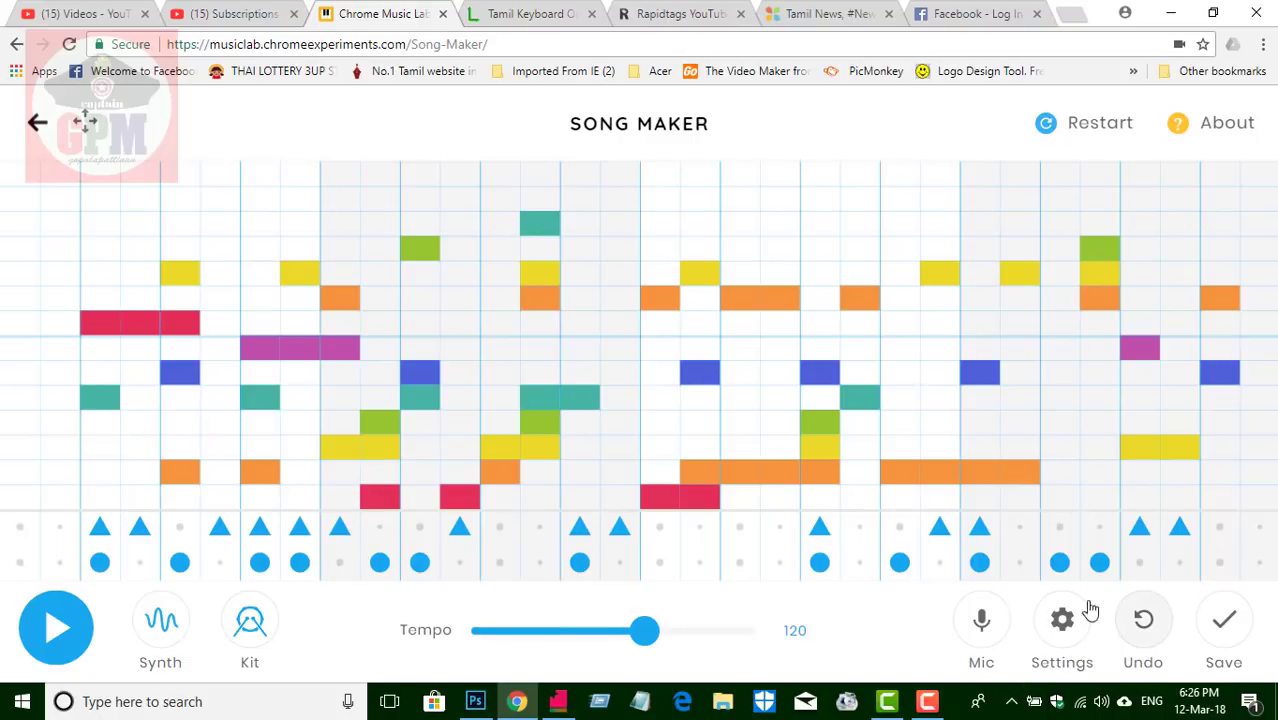
- Restart with an empty grid and place scattered blue, orange, yellow, teal and green notes across the first bar and the second bar's opening column
left_click(1078, 130)
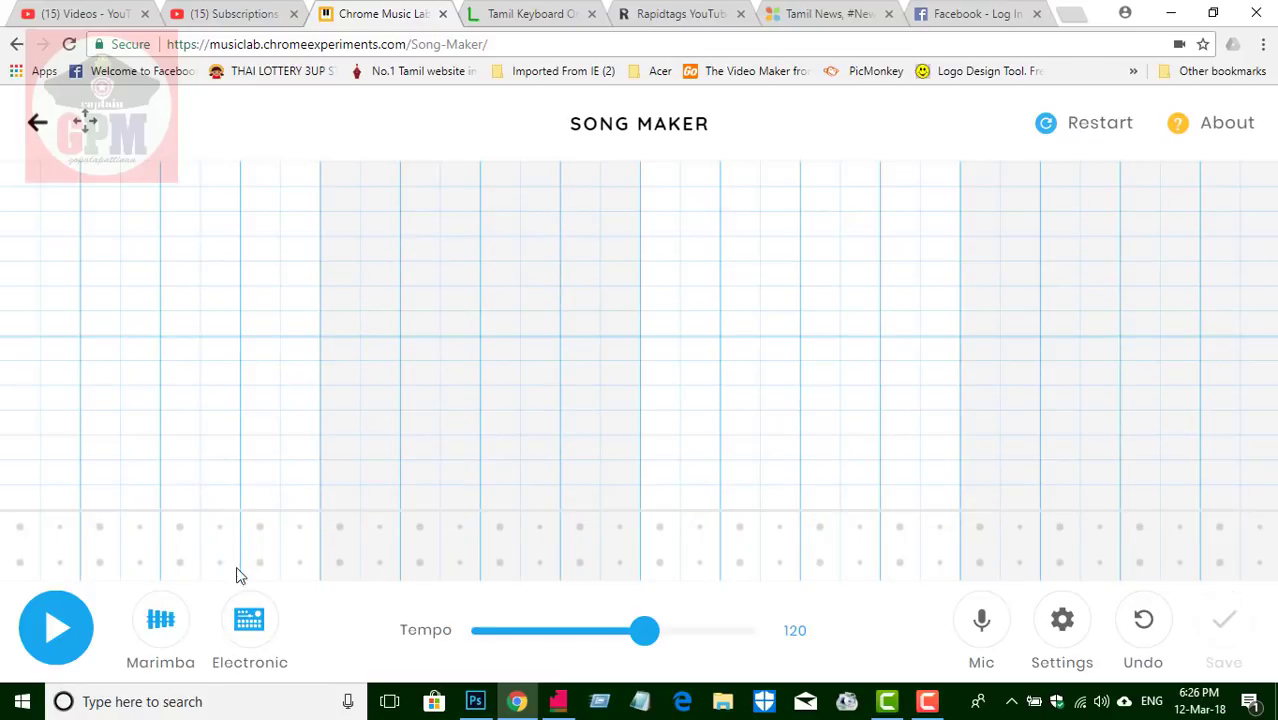
left_click(97, 203)
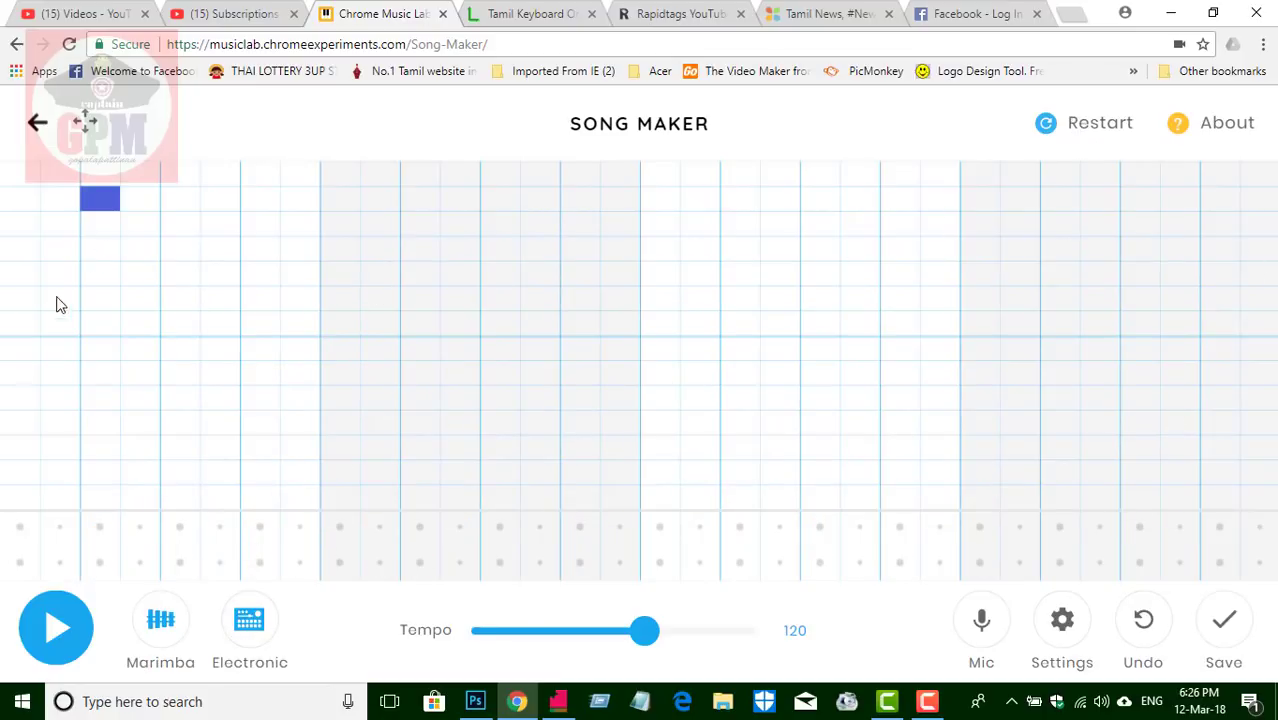
left_click(58, 298)
left_click(140, 372)
left_click(340, 248)
left_click(300, 397)
left_click(300, 421)
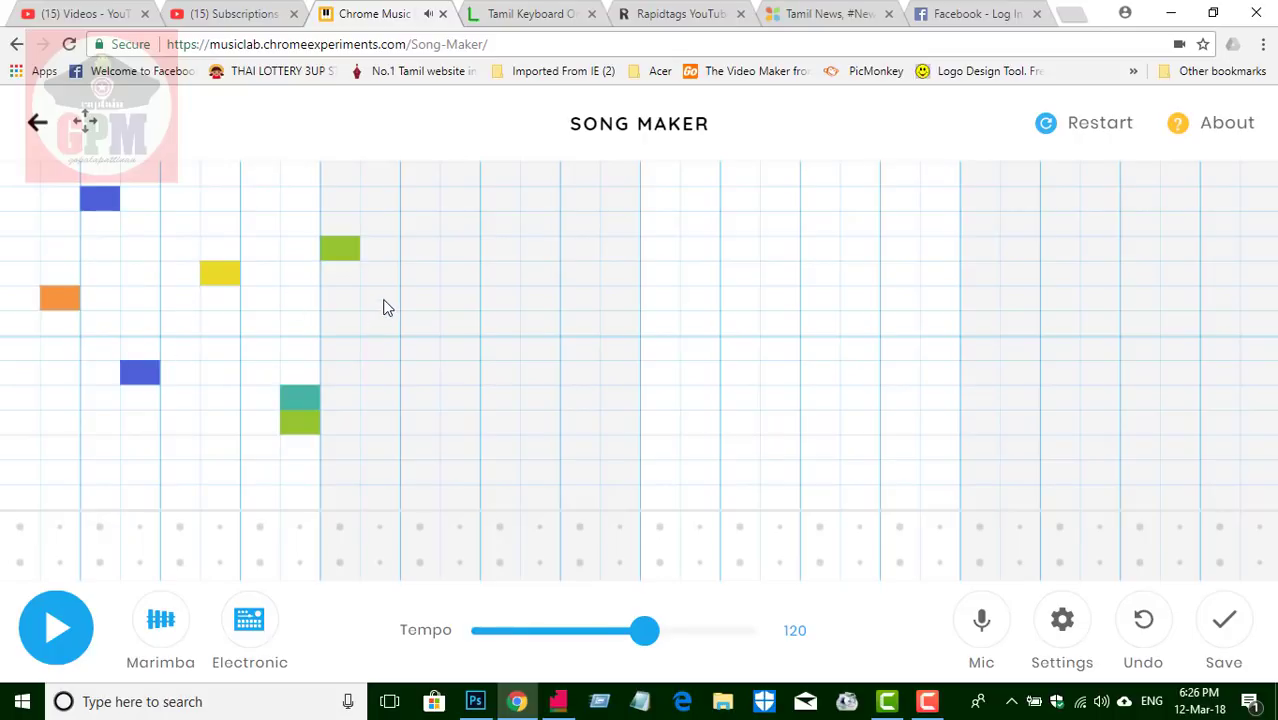
- Fill the rest of the second bar with scattered notes, stacking teal and green in its next-to-last column and ending on blue
left_click(380, 298)
left_click(420, 397)
left_click(460, 347)
left_click(500, 248)
left_click(580, 222)
left_click(580, 248)
left_click(620, 372)
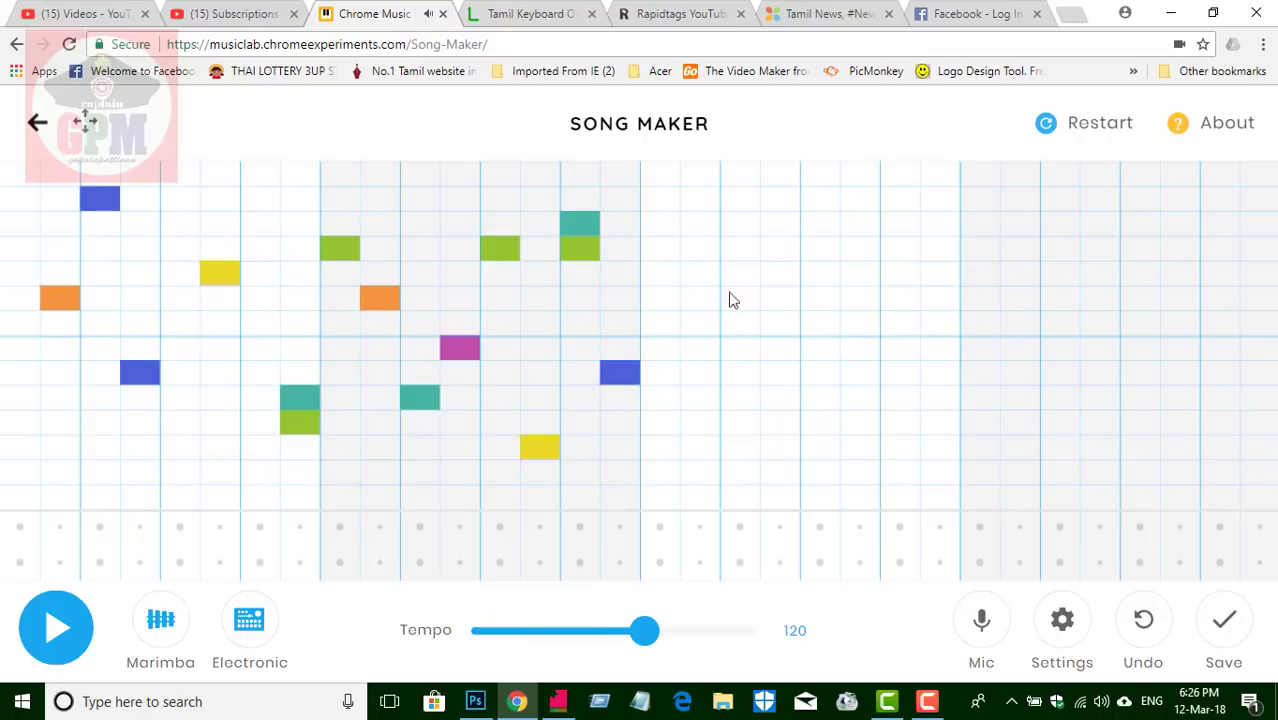
- Place notes across the third bar and the first half of the fourth, including two-note orange, blue and low green runs and a three-note green run
left_click_drag(660, 298, 700, 298)
left_click(780, 273)
left_click_drag(820, 372, 860, 372)
left_click(860, 397)
left_click_drag(900, 248, 980, 248)
left_click(1060, 273)
left_click(1060, 298)
left_click(1020, 422)
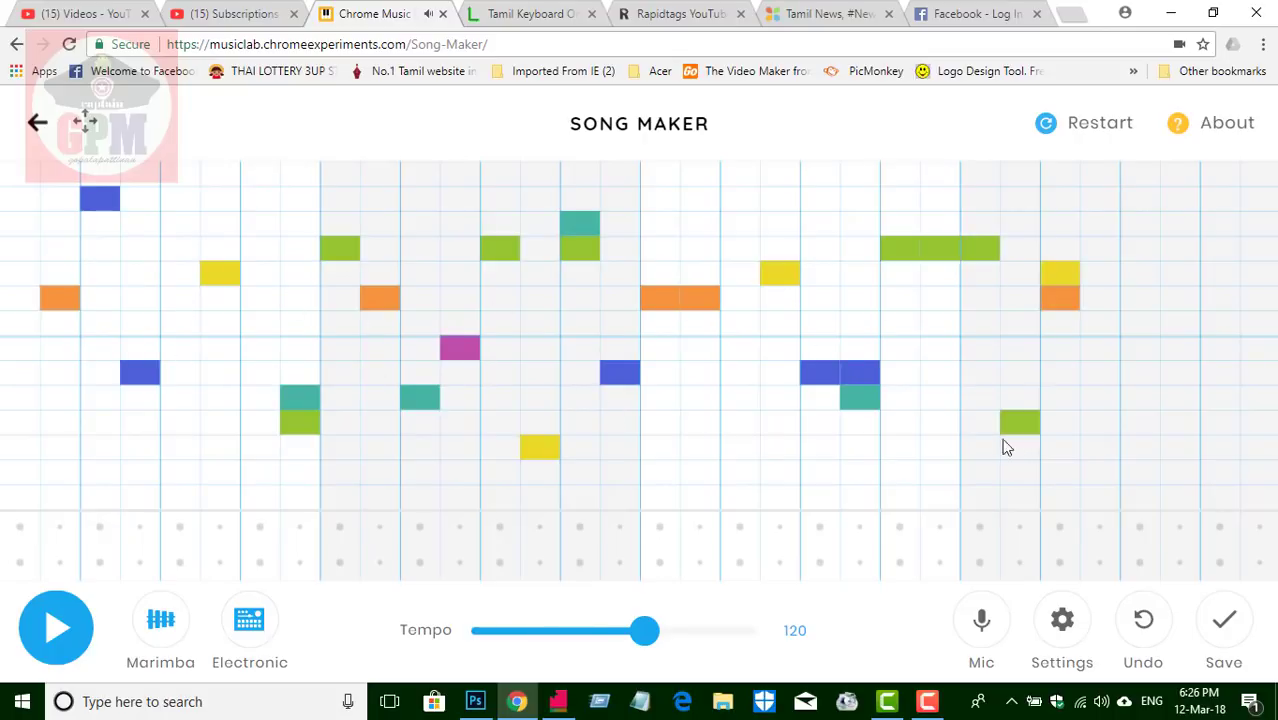
left_click(860, 472)
left_click_drag(700, 422, 740, 422)
- Add red, teal, orange, purple and yellow notes across the fourth bar and set the tempo to 98
left_click(980, 322)
left_click(1140, 222)
left_click(1180, 298)
left_click(1140, 347)
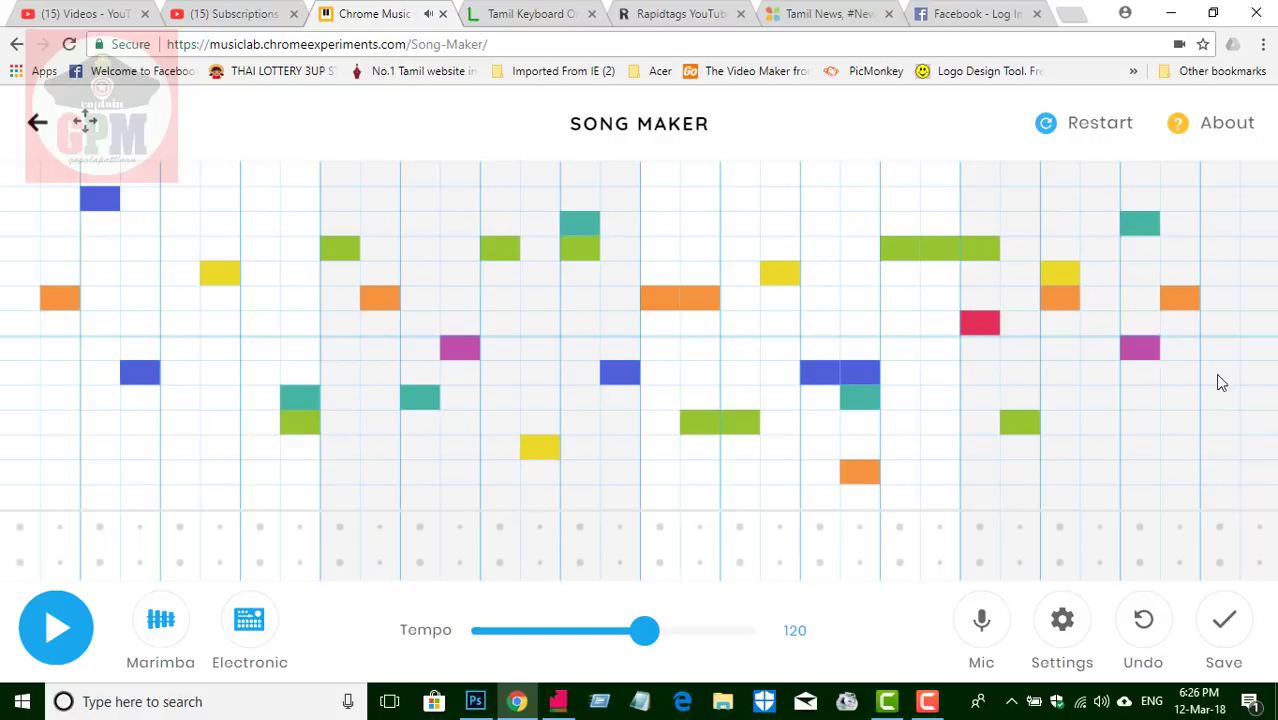
left_click(1220, 397)
left_click(1060, 472)
left_click(1140, 447)
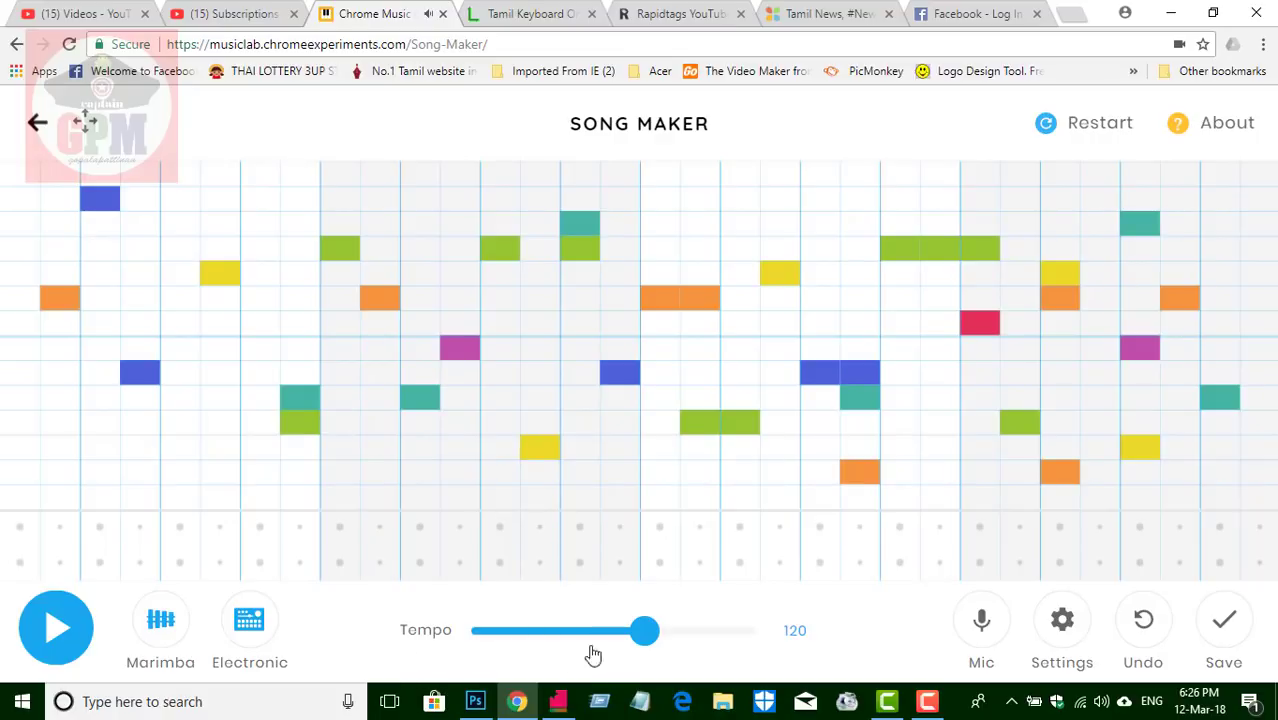
left_click_drag(648, 632, 615, 632)
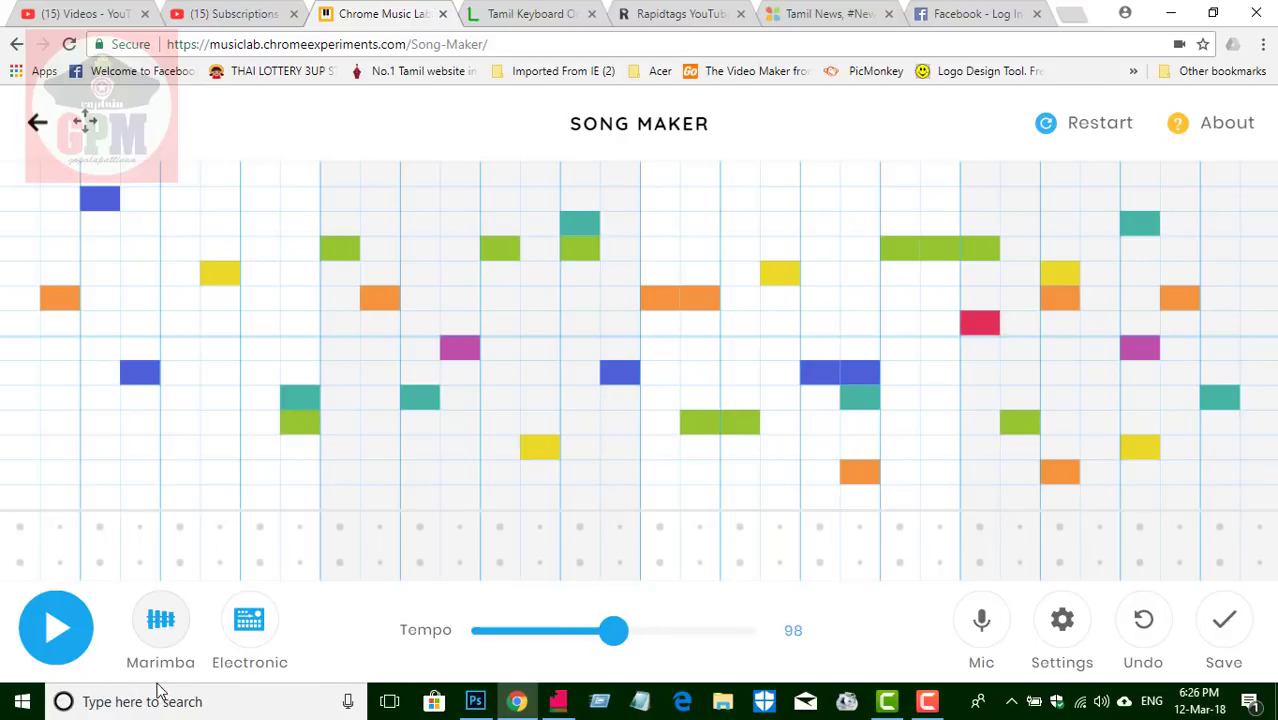
- Browse all the melody instruments and percussion sets, ending back on Marimba and Electronic
left_click(163, 625)
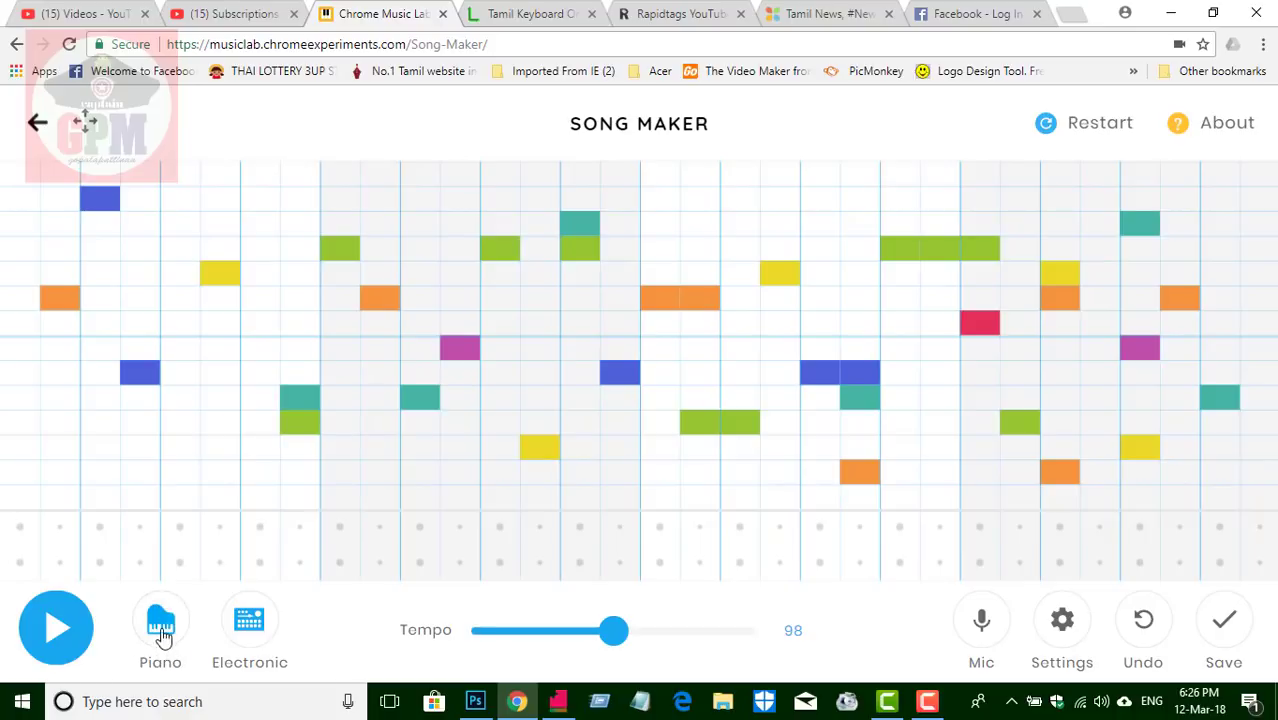
left_click(163, 625)
left_click(168, 627)
left_click(168, 627)
left_click(166, 630)
left_click(266, 636)
left_click(262, 634)
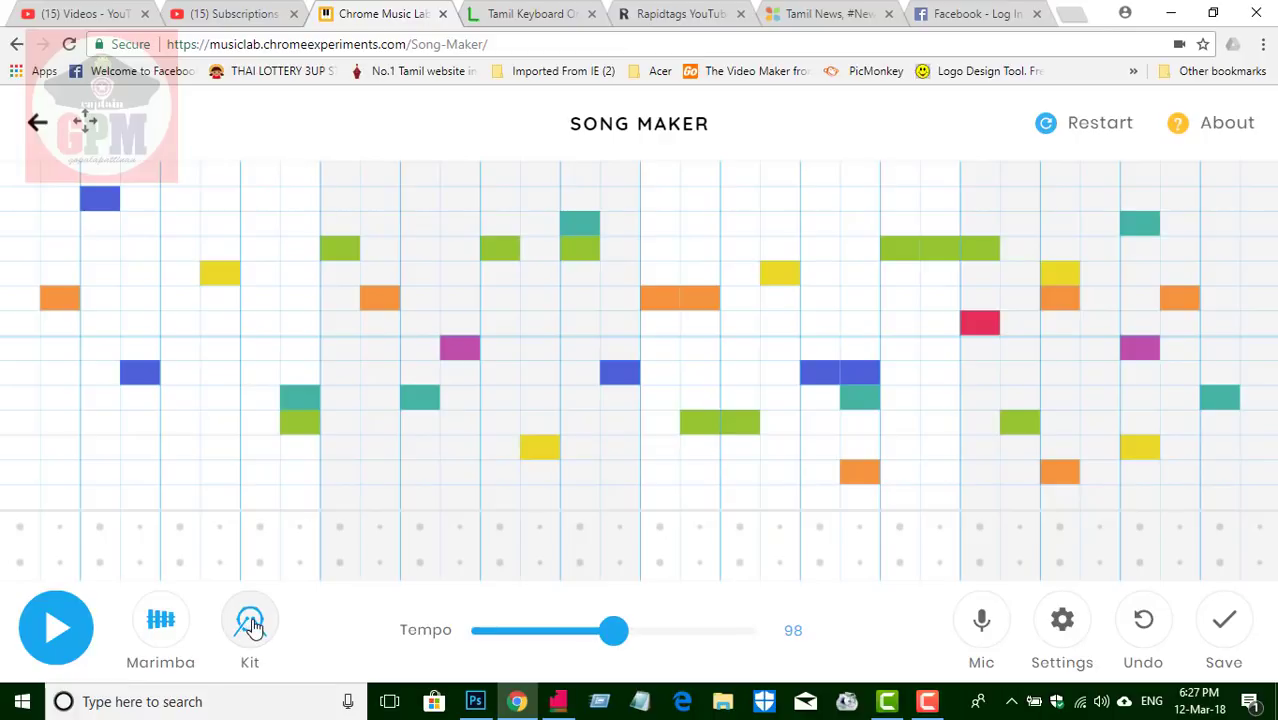
left_click(258, 632)
left_click(250, 630)
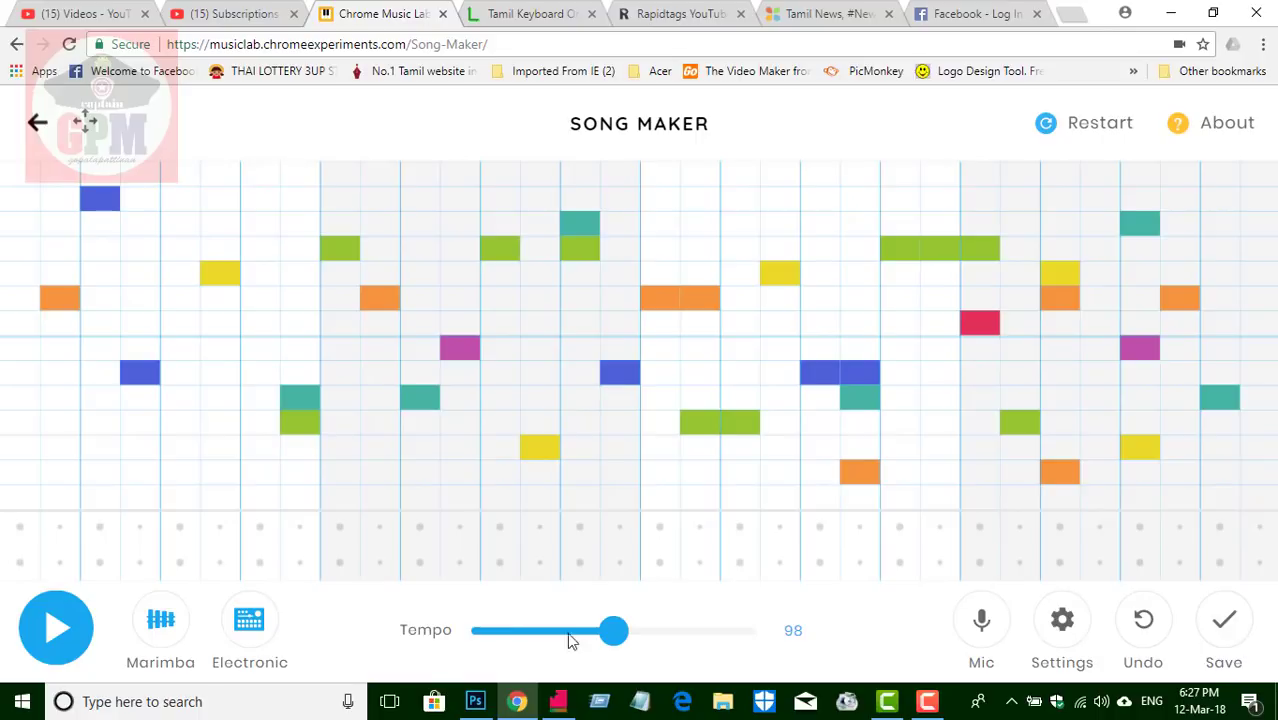
- Add low green, yellow and orange notes to the first bar and percussion hits across the first two bars
left_click_drag(80, 446, 250, 480)
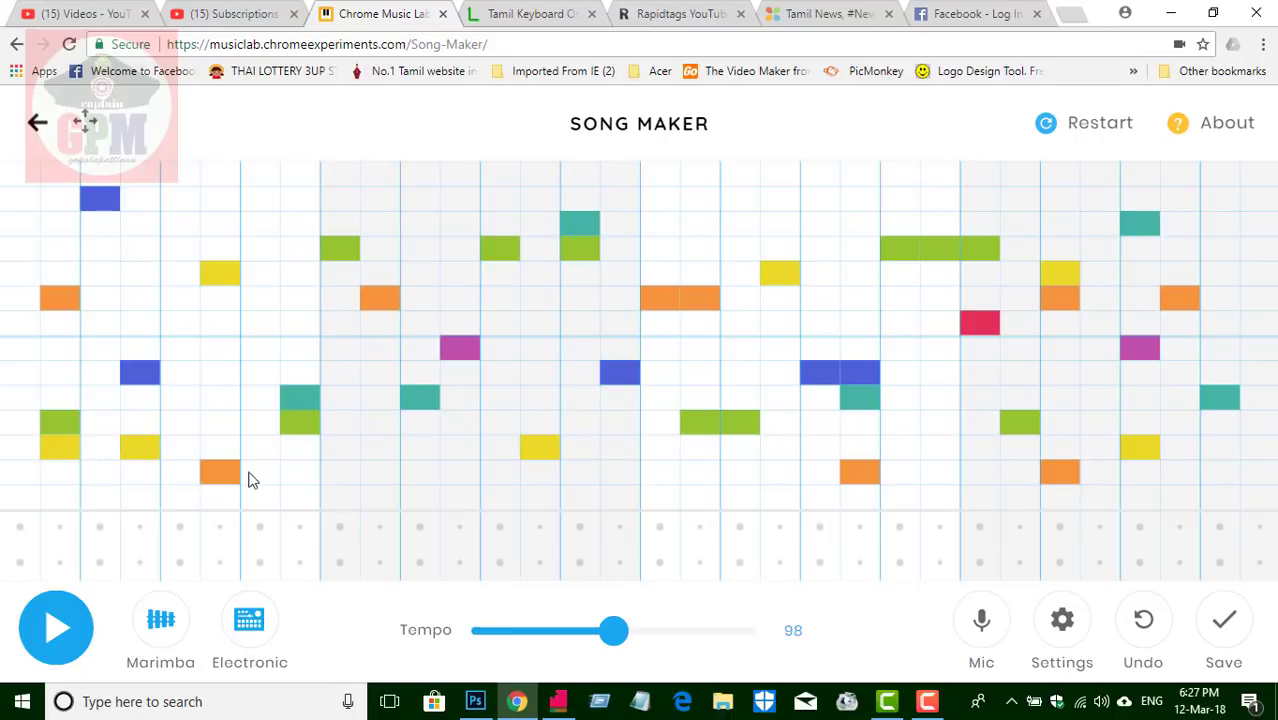
left_click(147, 537)
left_click(226, 535)
left_click(260, 530)
left_click(260, 561)
left_click(459, 563)
left_click(536, 530)
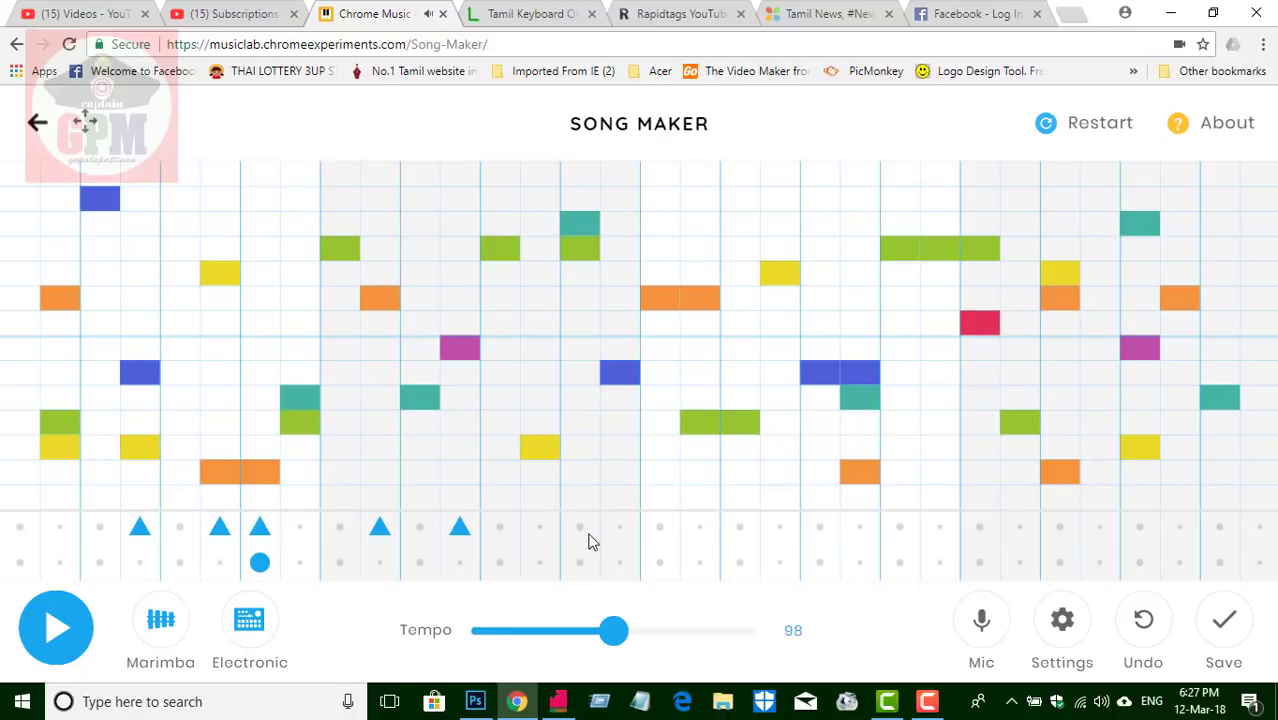
- Extend the percussion from the end of the second bar through the third, mixing triangle and circle hits and finishing with three consecutive triangles
left_click(585, 530)
left_click(662, 562)
left_click(743, 530)
left_click(779, 562)
left_click_drag(820, 527, 900, 527)
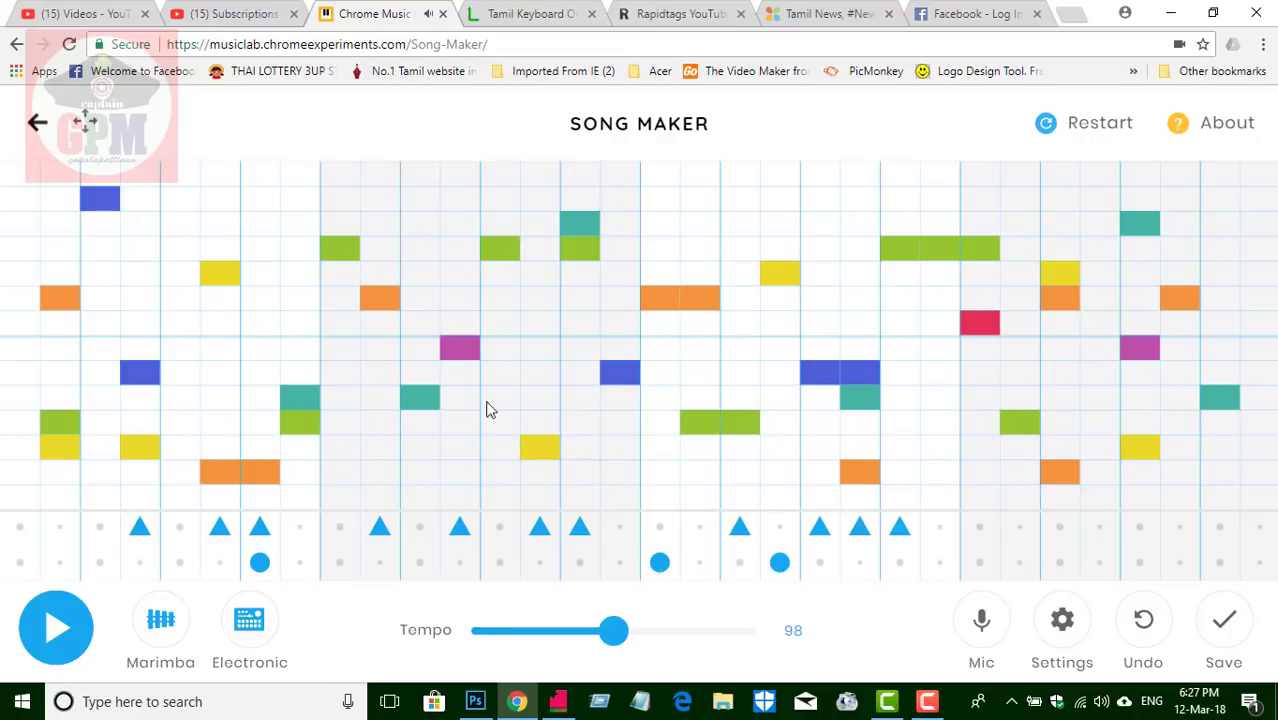
- Add purple, green and teal notes in the first three bars and remove the second note of the third bar's low green pair
left_click(300, 347)
left_click(180, 347)
left_click_drag(460, 422, 500, 422)
left_click(740, 422)
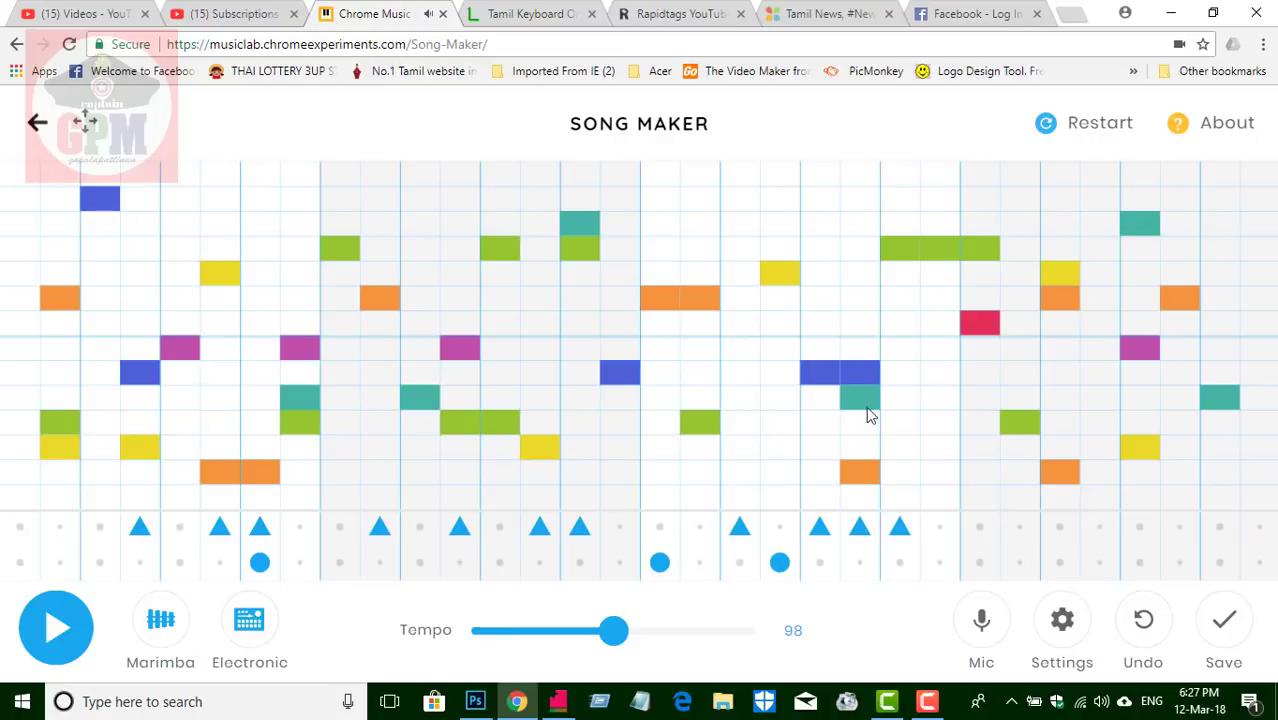
left_click_drag(820, 422, 900, 398)
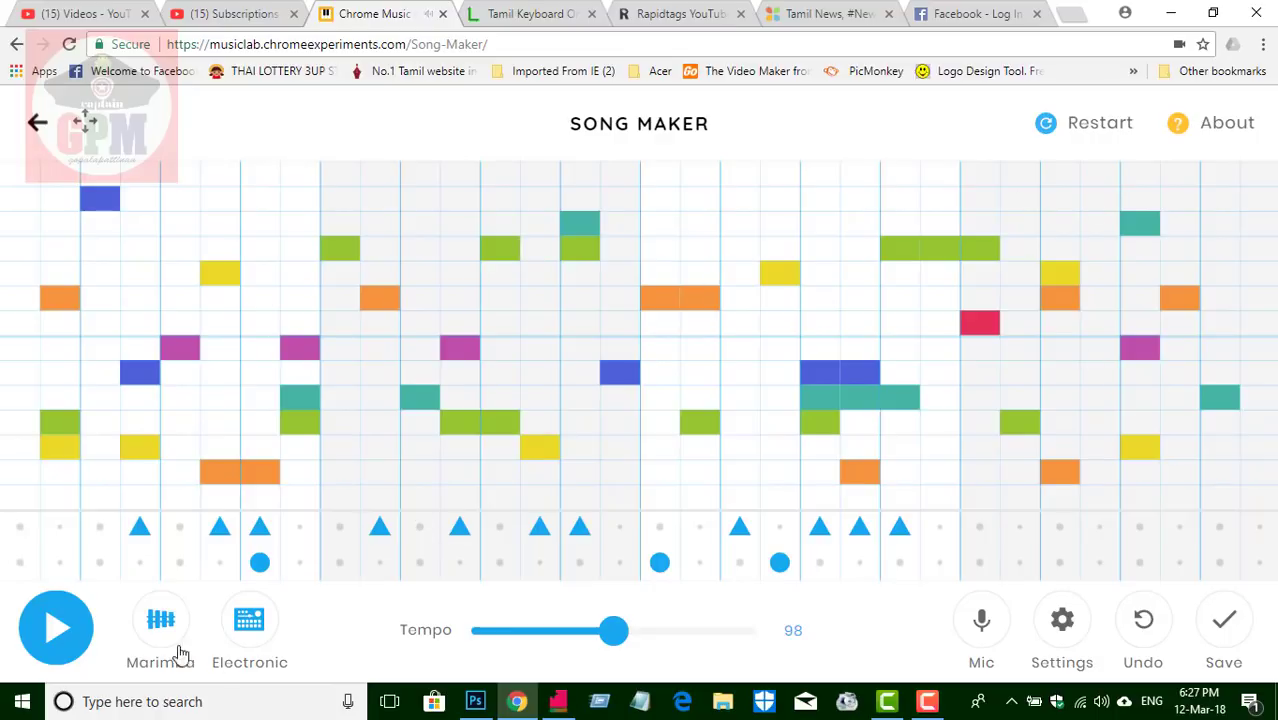
- Play the composed song through, save it to a shareable link and return to the grid
left_click(60, 635)
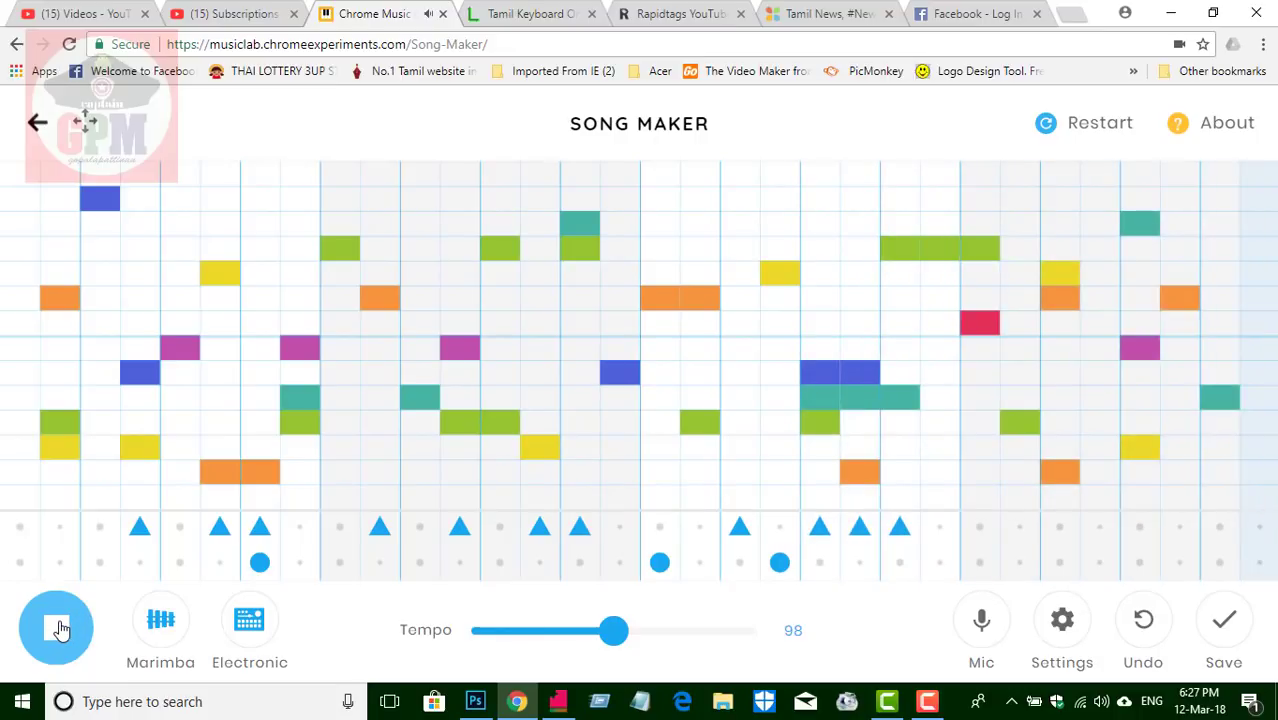
left_click(57, 627)
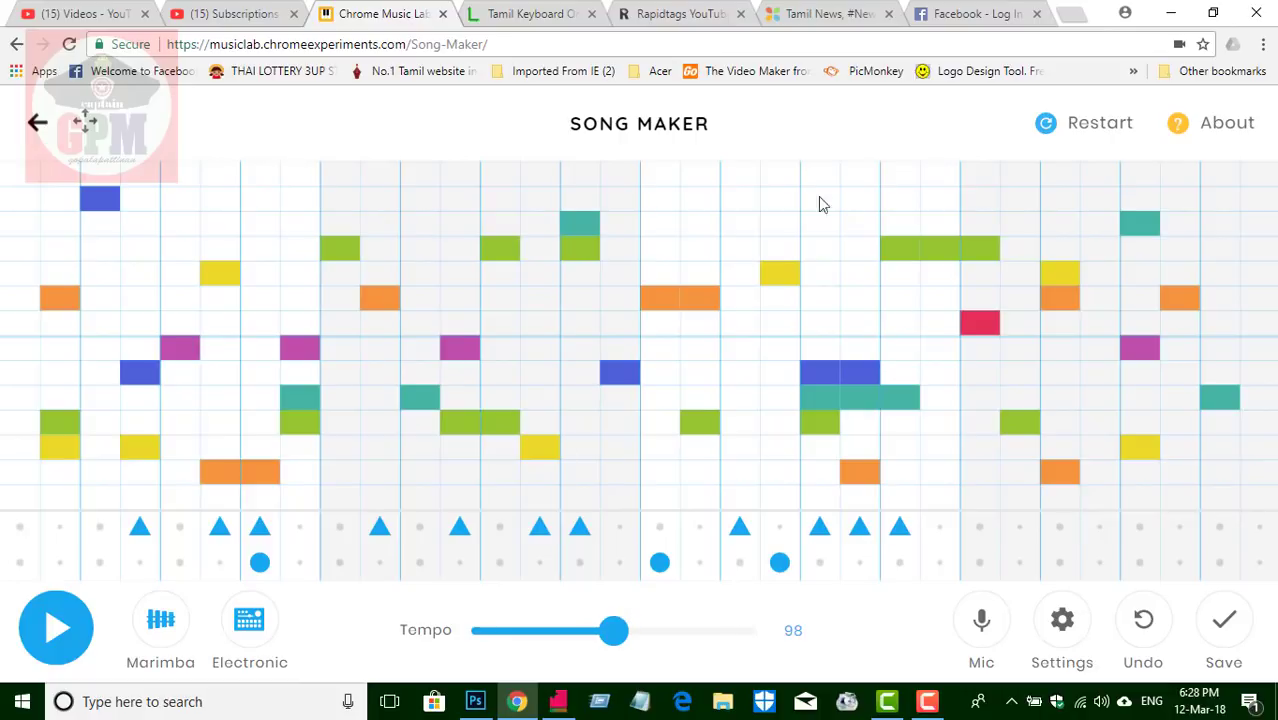
left_click(1227, 628)
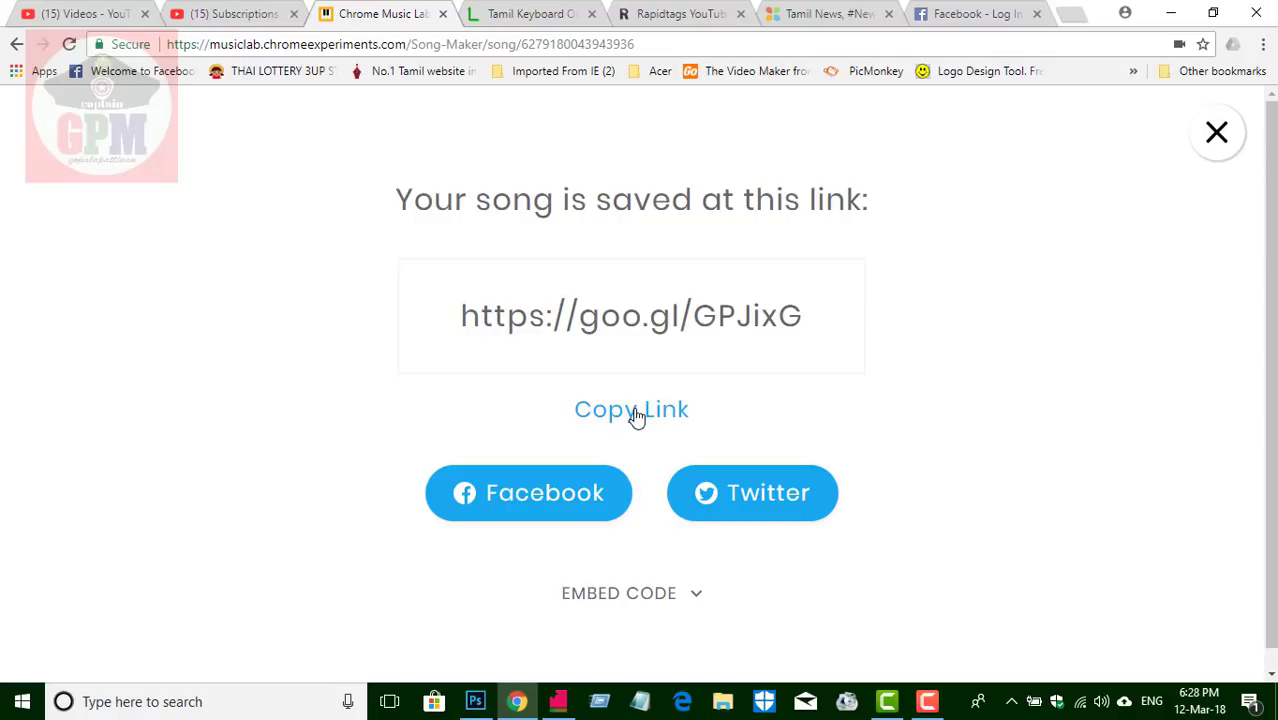
left_click(1226, 138)
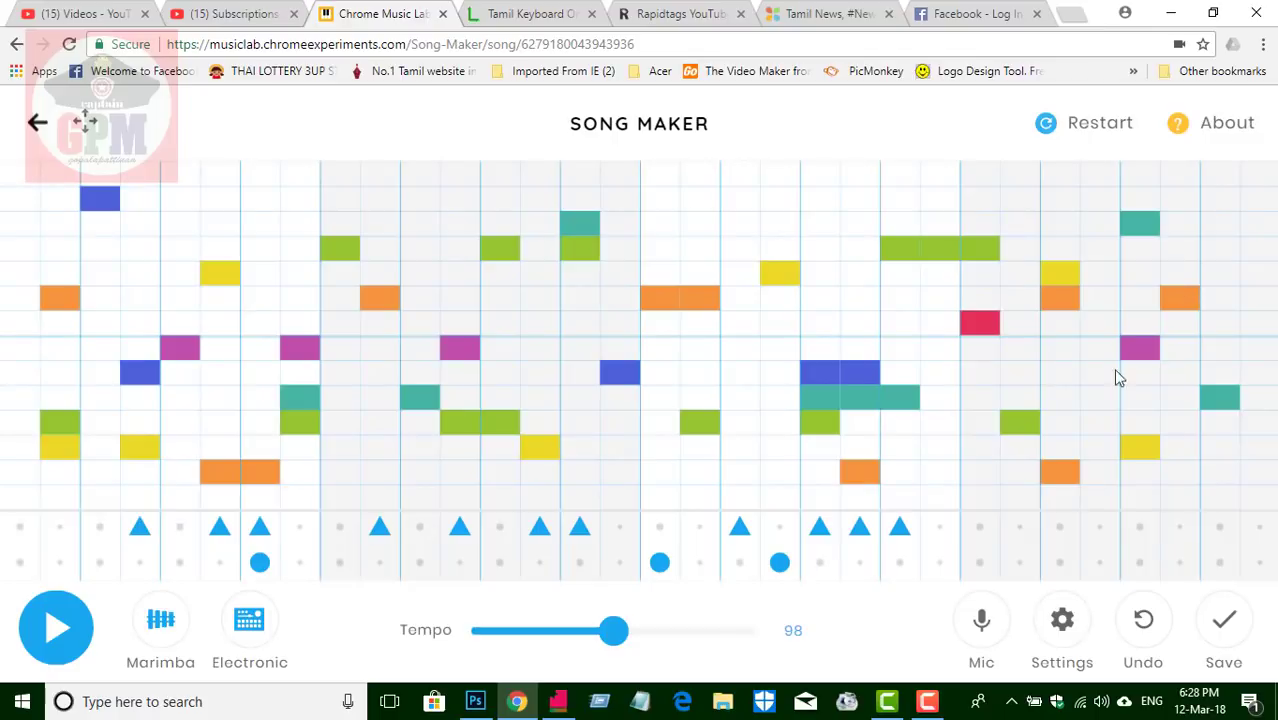
- Review the song's length, beat, scale and range settings without changing them, and set the tempo to 103
left_click(1059, 632)
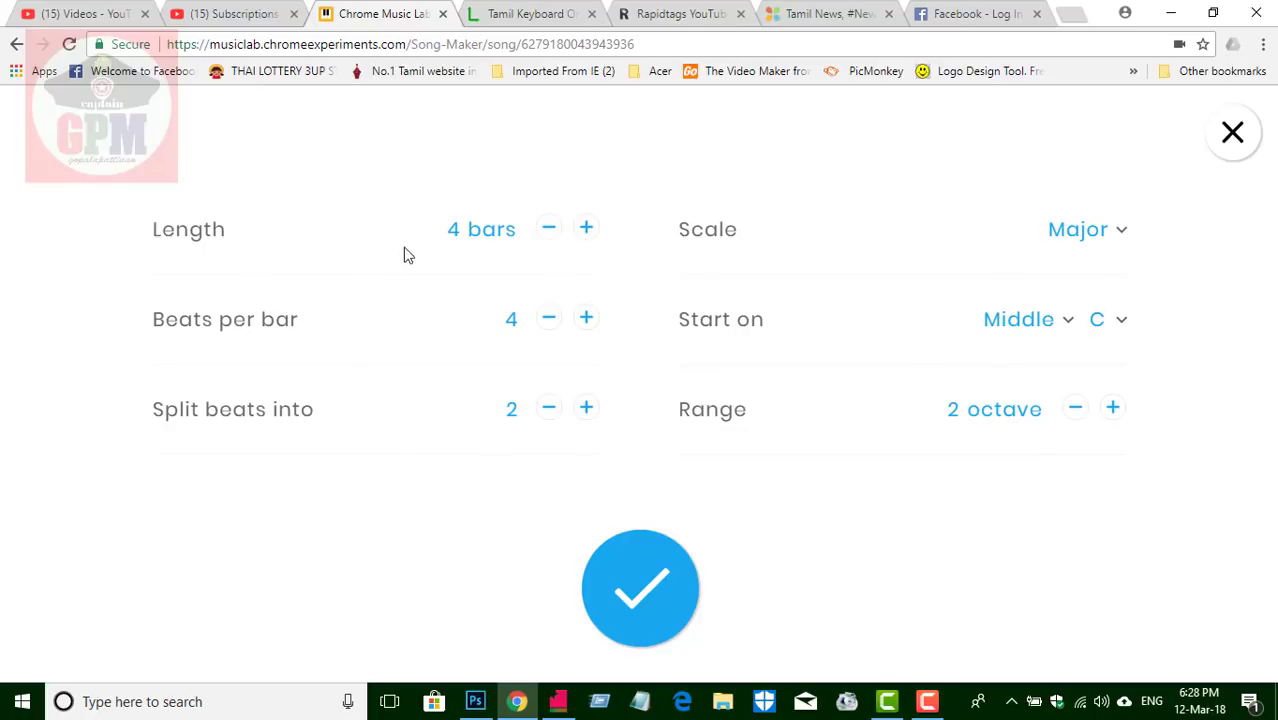
left_click(1236, 134)
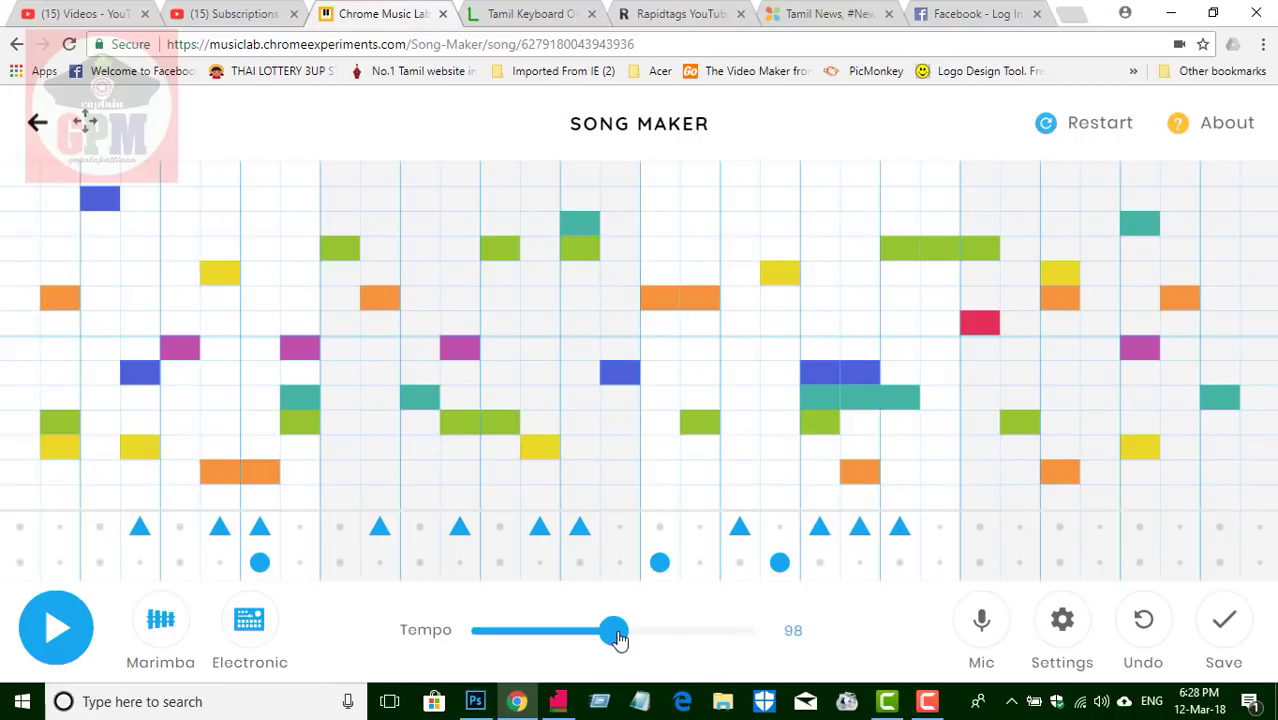
mouse_move(613, 630)
left_mouse_down()
mouse_move(670, 636)
mouse_move(605, 634)
mouse_move(622, 632)
left_mouse_up()
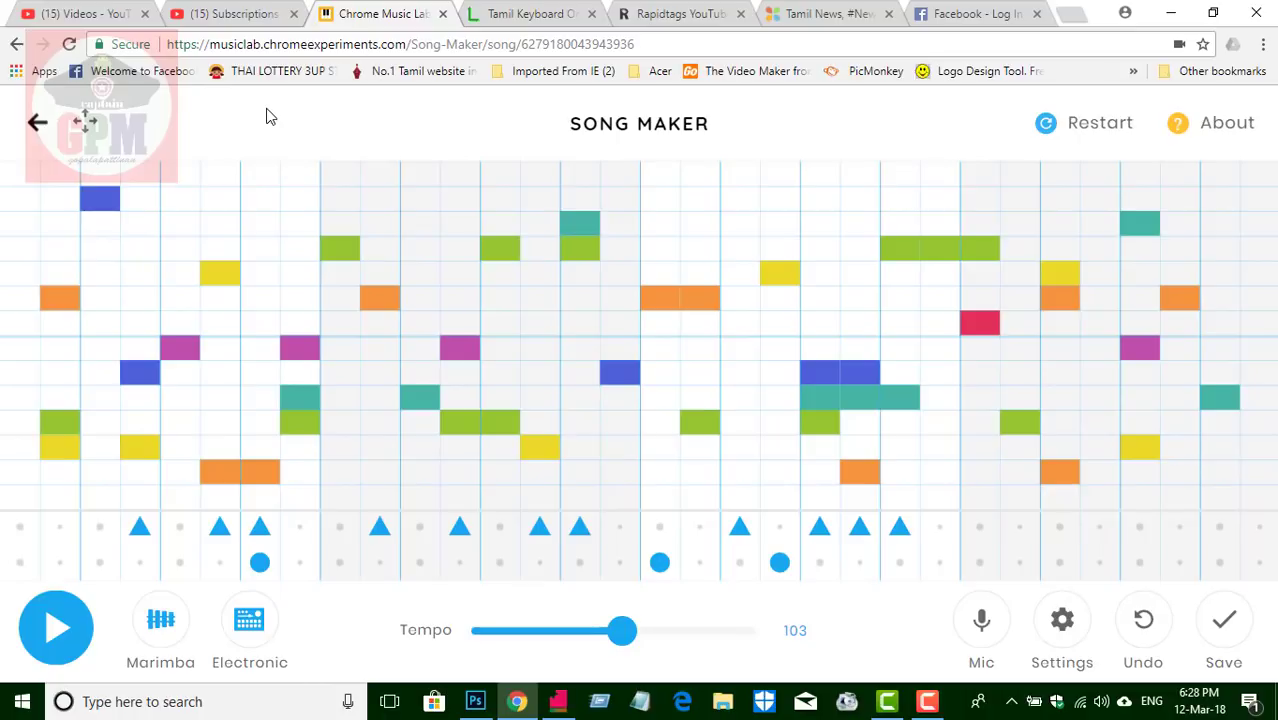